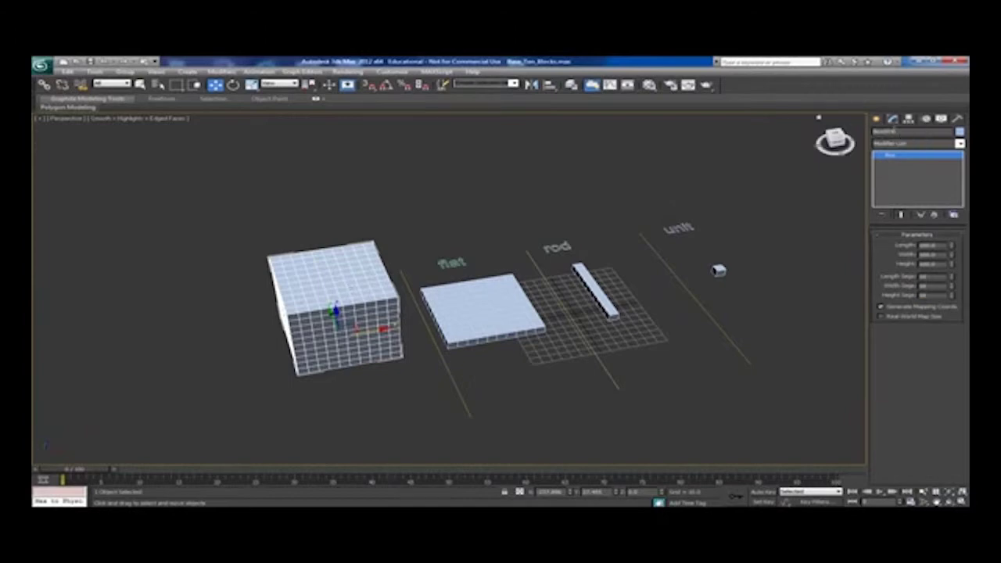
- Rename the large cube to 'cubeloc' and set its object colour to dark red
{"action": "left_click_drag", "start_coordinate": [897, 131], "coordinate": [869, 133]}
{"action": "type", "text": "cub"}
{"action": "type", "text": "e block"}
{"action": "left_click", "coordinate": [960, 133]}
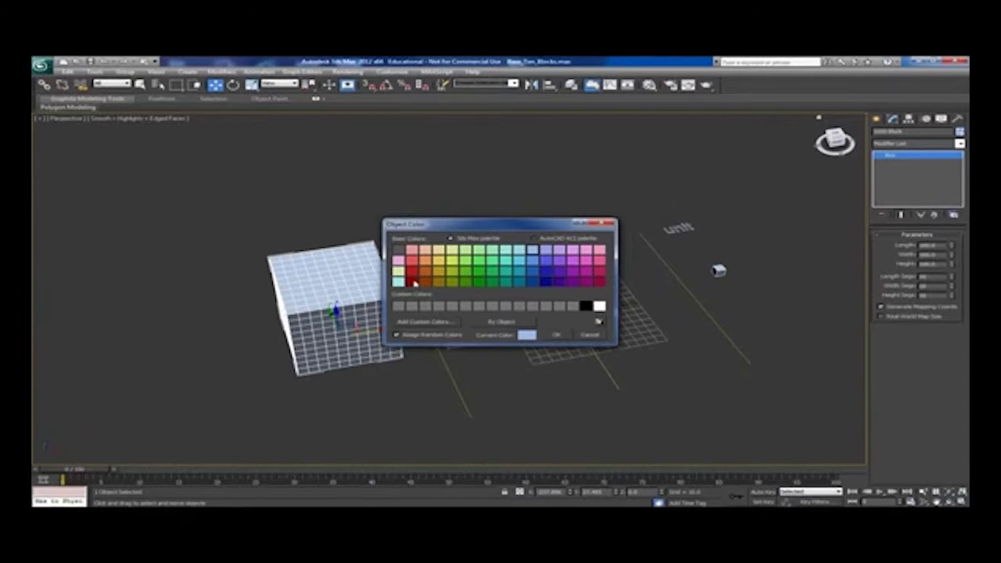
{"action": "left_click", "coordinate": [413, 282]}
{"action": "left_click", "coordinate": [556, 336]}
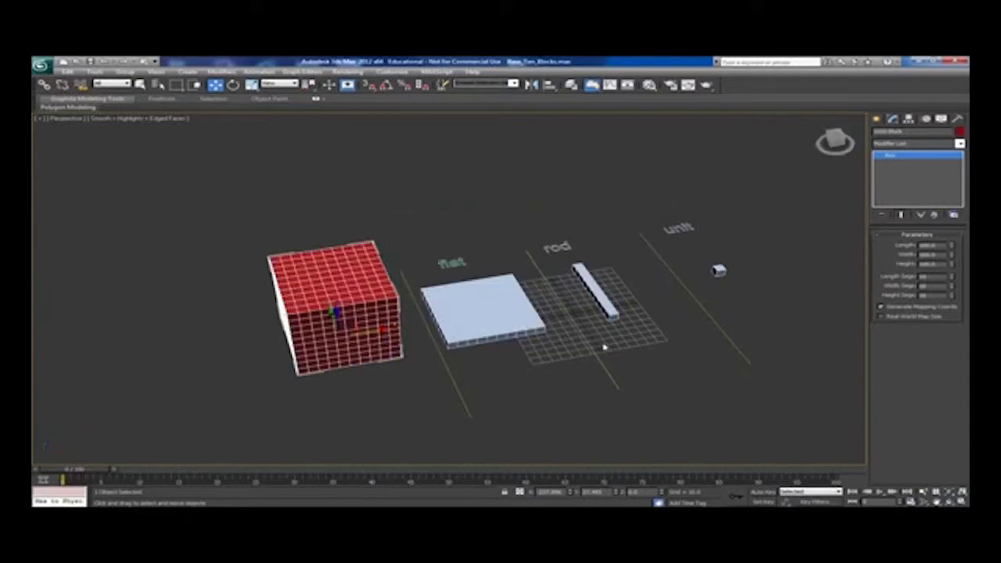
{"action": "left_click", "coordinate": [379, 382]}
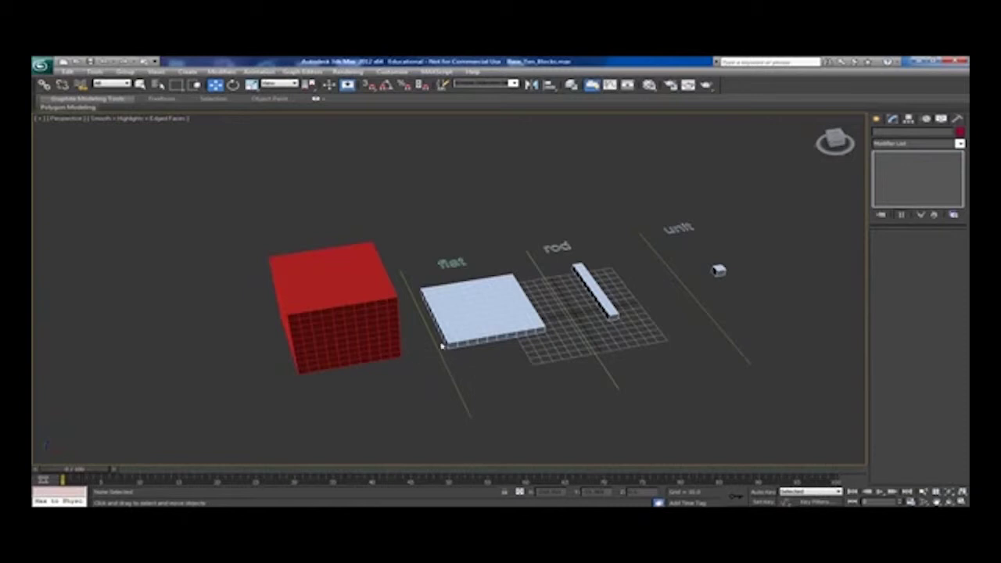
- Rename the flat slab to 'flat' and set its object colour to orange
{"action": "left_click", "coordinate": [481, 311]}
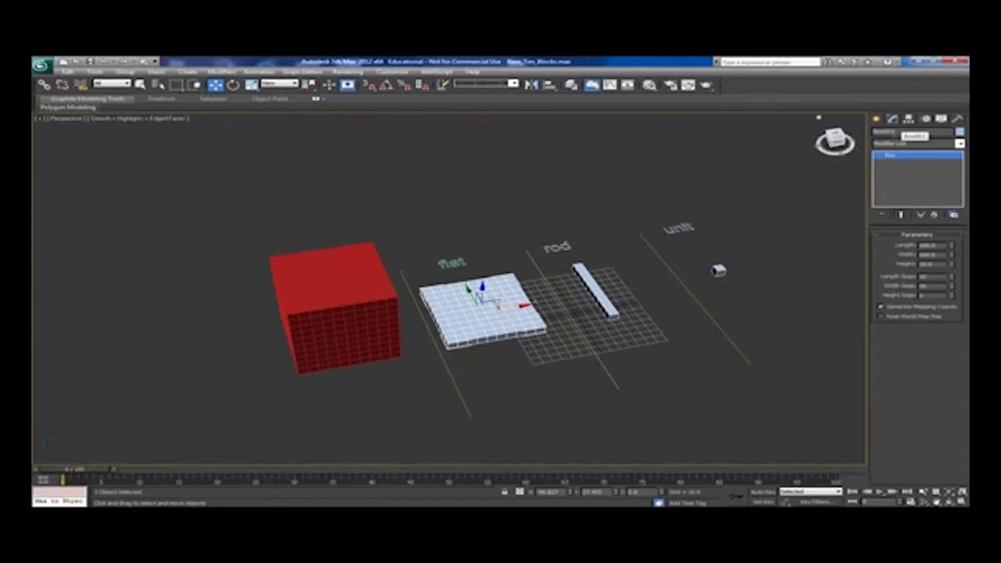
{"action": "left_click", "coordinate": [899, 132]}
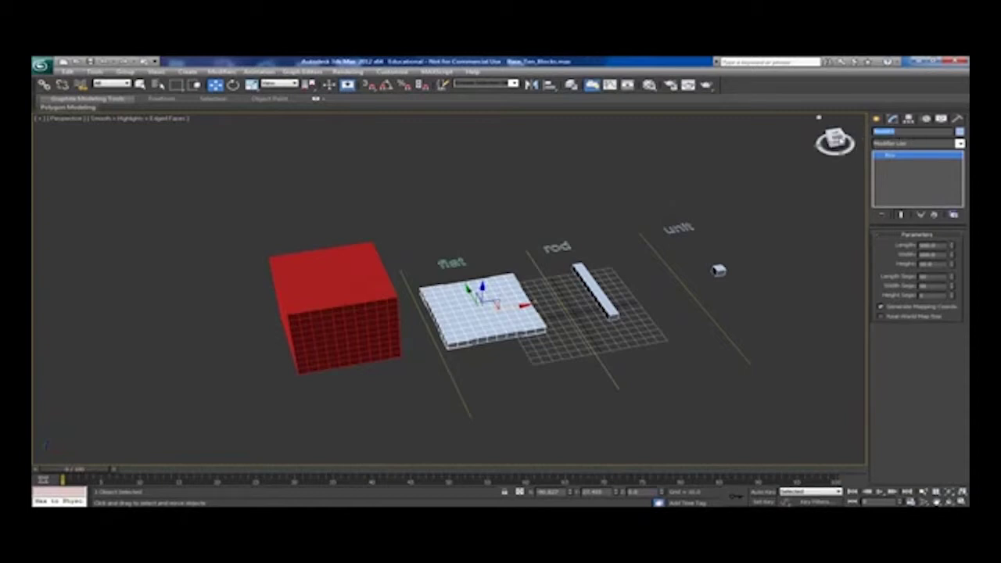
{"action": "type", "text": "flat"}
{"action": "left_click", "coordinate": [960, 133]}
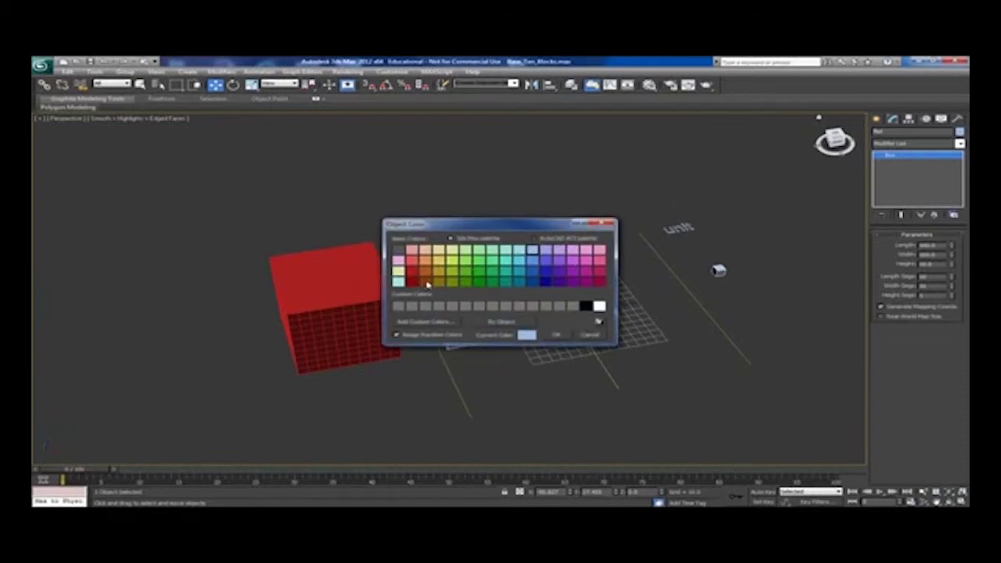
{"action": "left_click", "coordinate": [427, 284]}
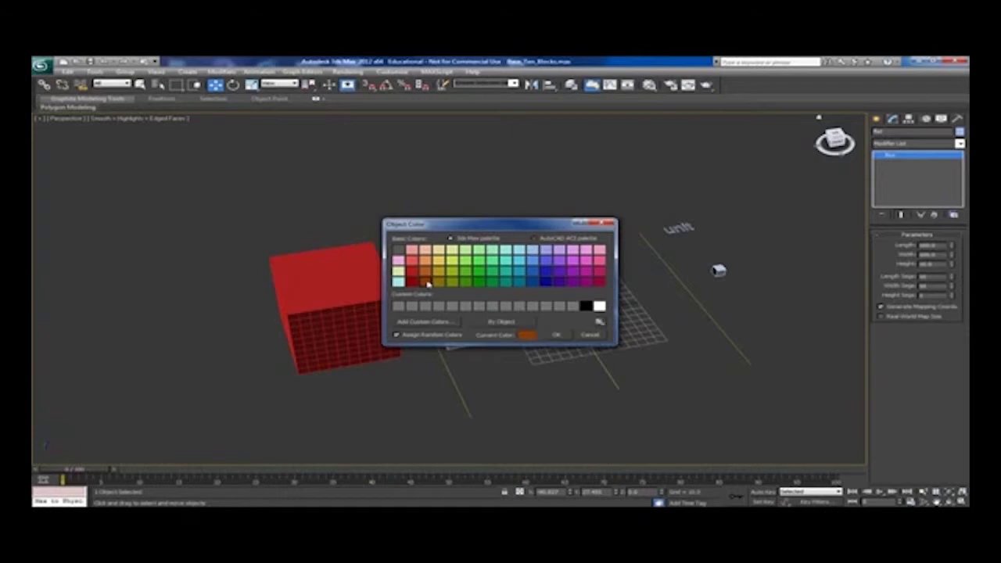
{"action": "left_click", "coordinate": [557, 336]}
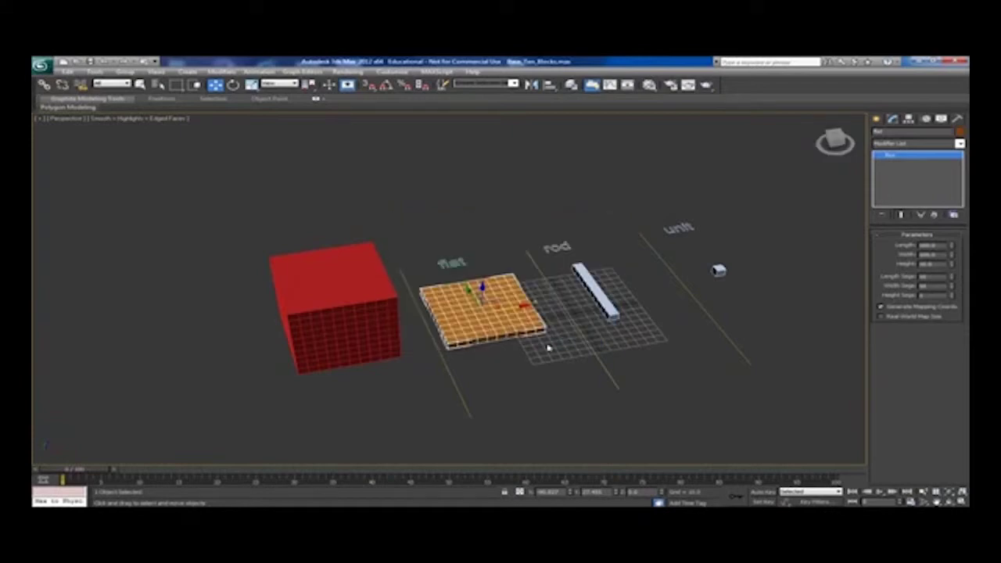
{"action": "left_click", "coordinate": [536, 350]}
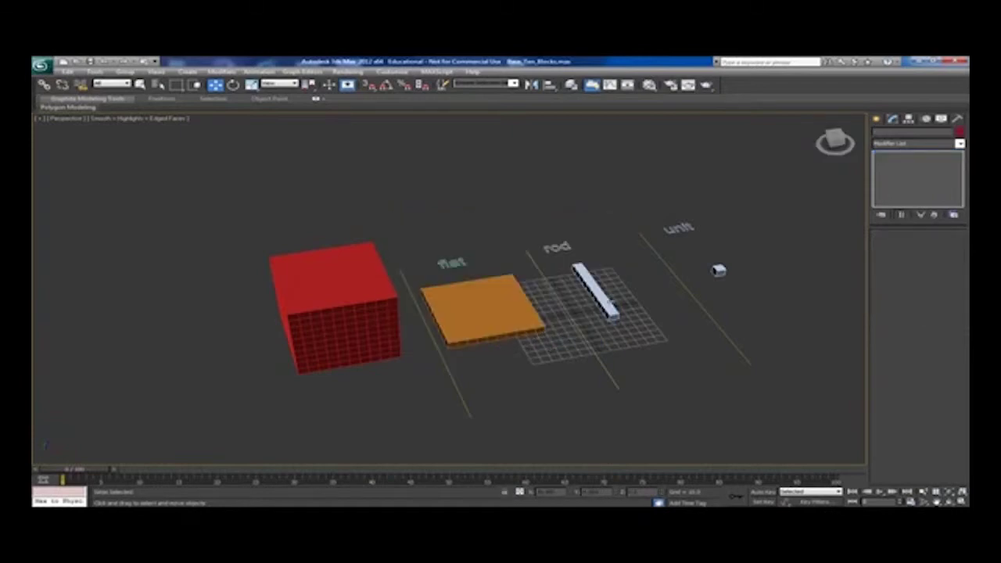
- Rename the rod from Box001 to 'rod' and set its object colour to dark blue
{"action": "left_click", "coordinate": [606, 303]}
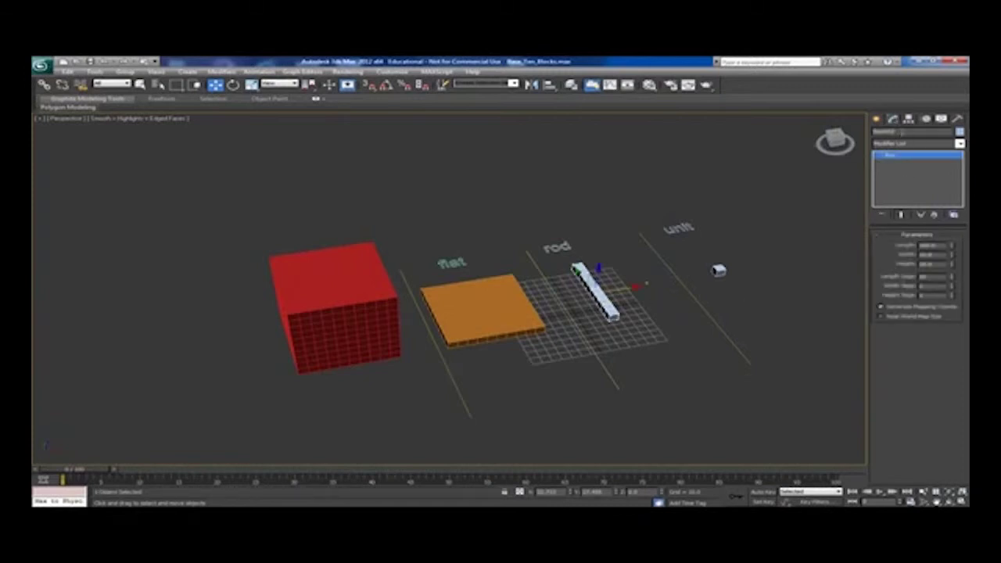
{"action": "left_click", "coordinate": [884, 131]}
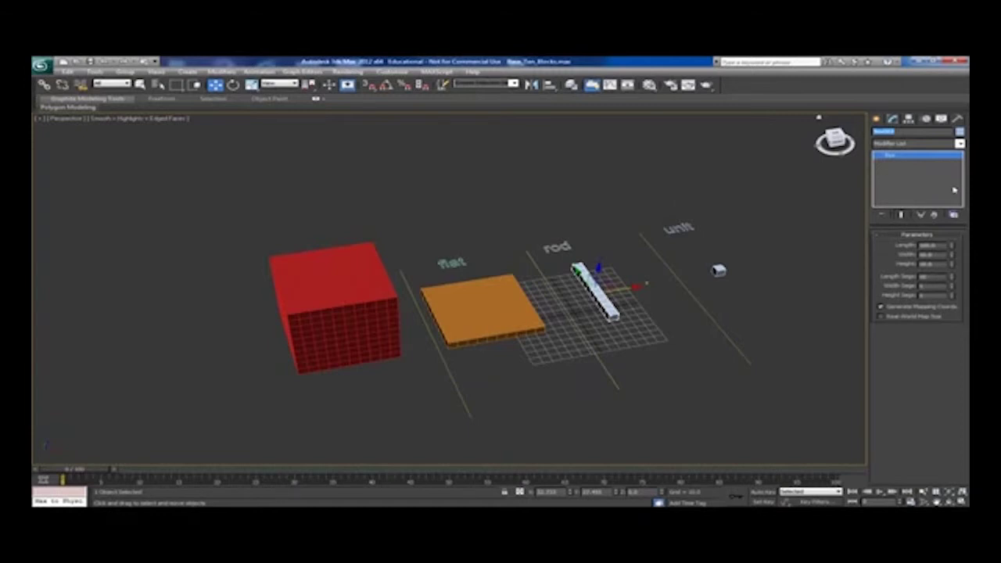
{"action": "type", "text": "rod"}
{"action": "left_click", "coordinate": [961, 133]}
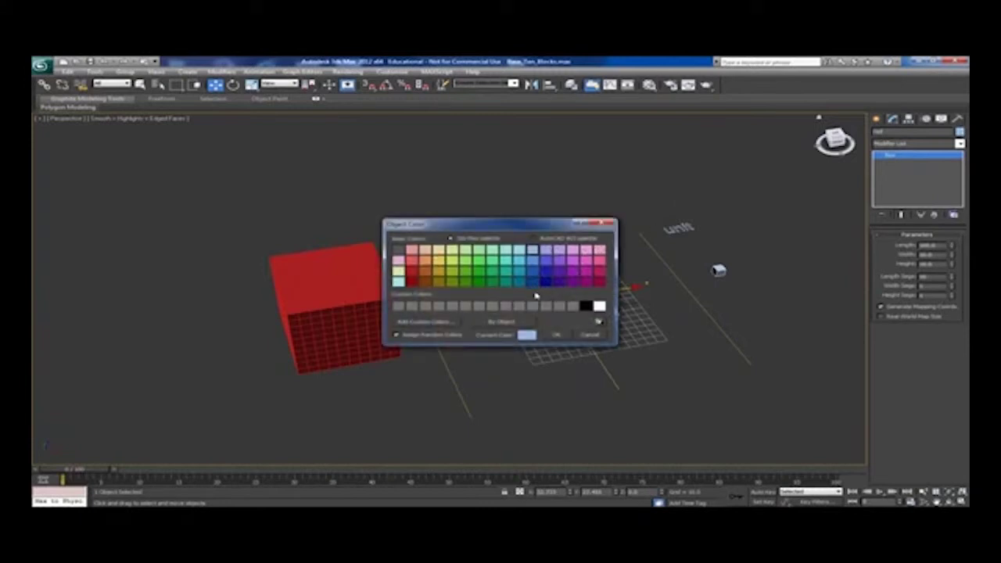
{"action": "left_click", "coordinate": [549, 286]}
{"action": "left_click", "coordinate": [556, 336]}
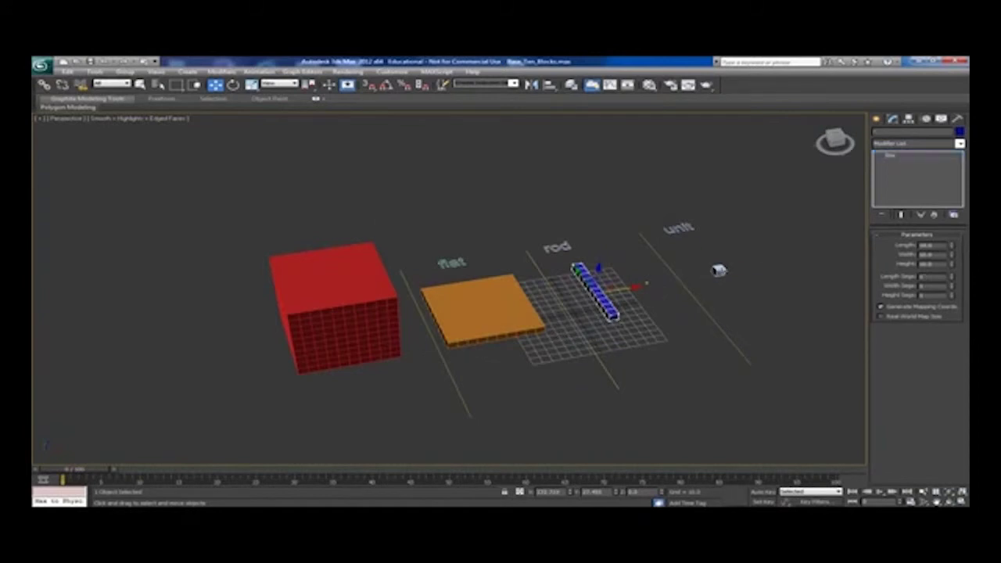
{"action": "left_click", "coordinate": [720, 270]}
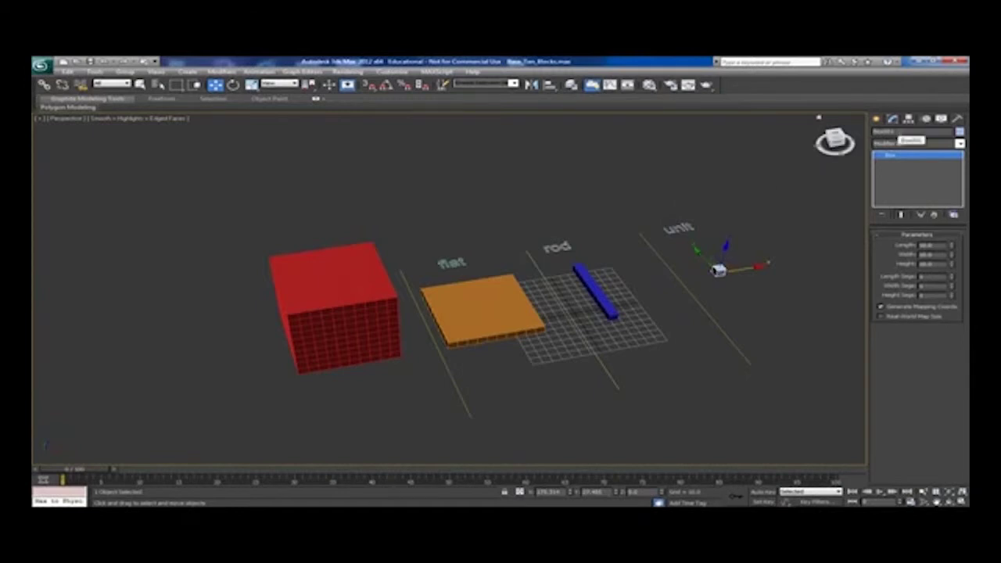
- Rename the small unit cube to 'uni' and set its object colour to green
{"action": "double_click", "coordinate": [899, 131]}
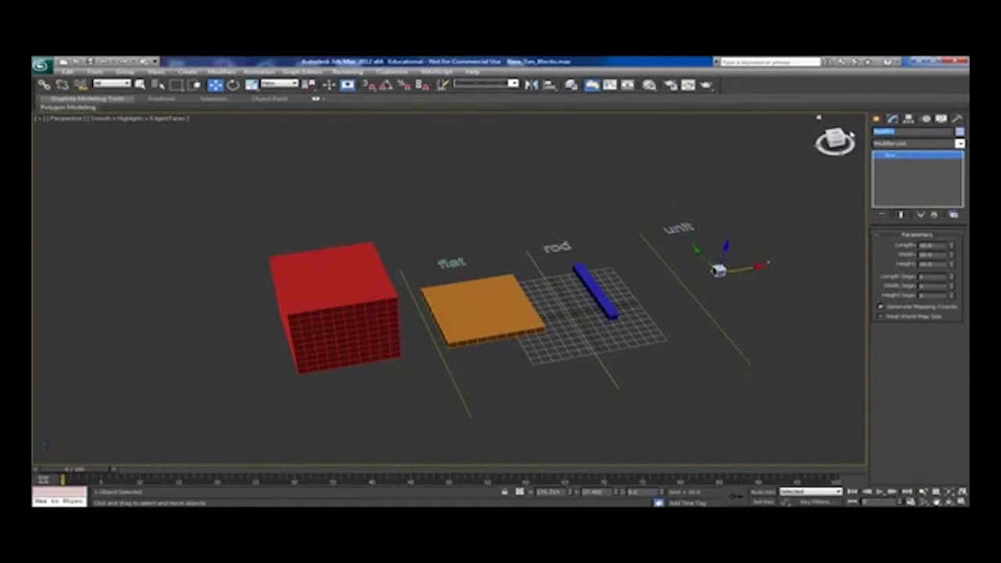
{"action": "type", "text": "u"}
{"action": "type", "text": "nit"}
{"action": "left_click", "coordinate": [959, 133]}
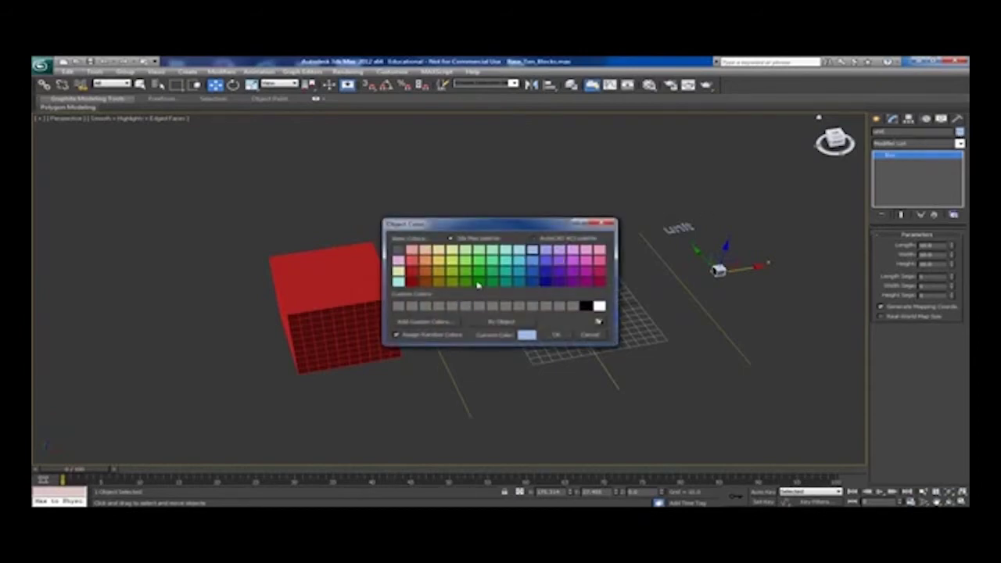
{"action": "left_click", "coordinate": [478, 283]}
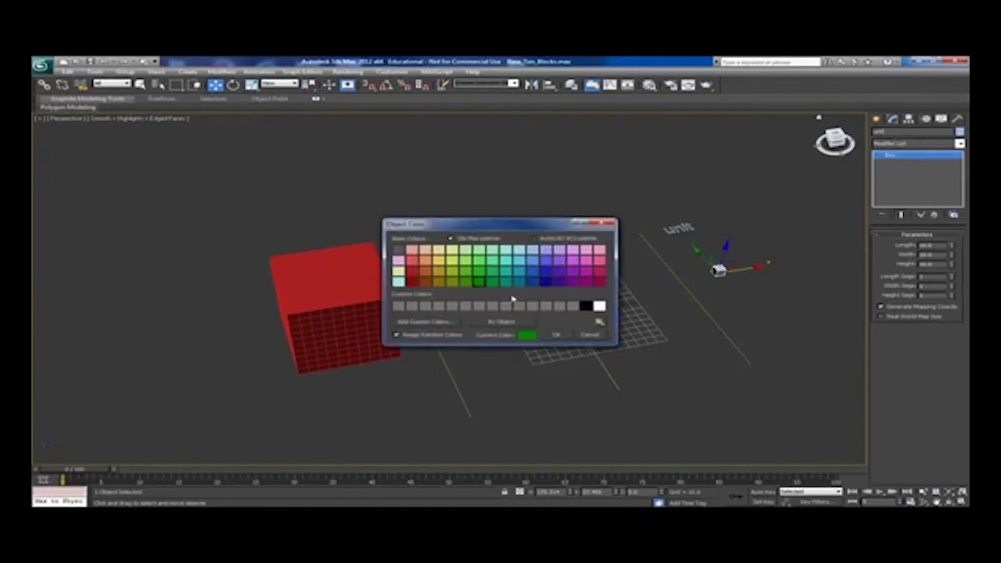
{"action": "left_click", "coordinate": [558, 335]}
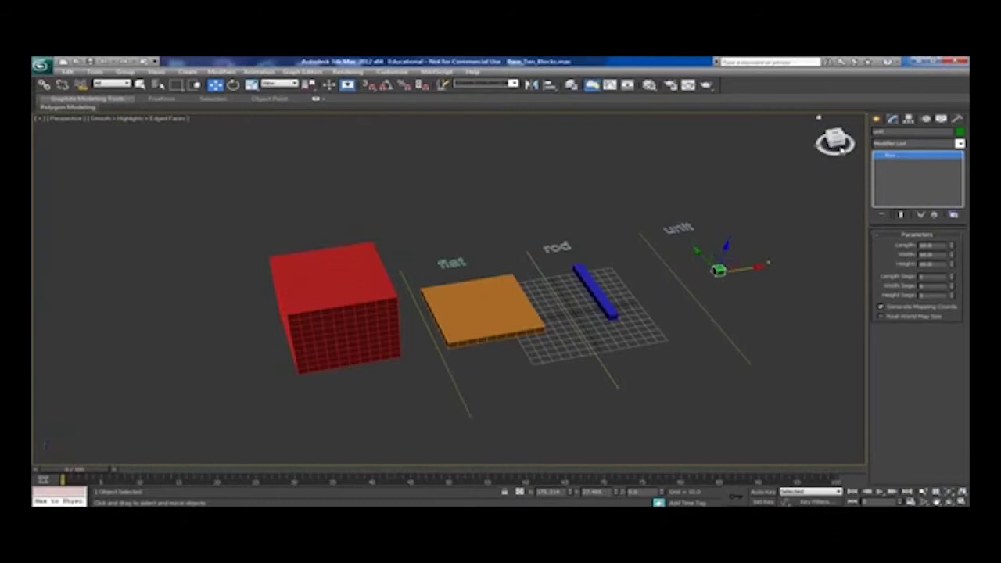
- Orbit the Perspective view to see the tops of the four coloured blocks
{"action": "mouse_move", "coordinate": [375, 235]}
{"action": "middle_mouse_down", "text": "alt"}
{"action": "mouse_move", "coordinate": [375, 281]}
{"action": "mouse_move", "coordinate": [374, 258]}
{"action": "middle_mouse_up", "text": "alt"}
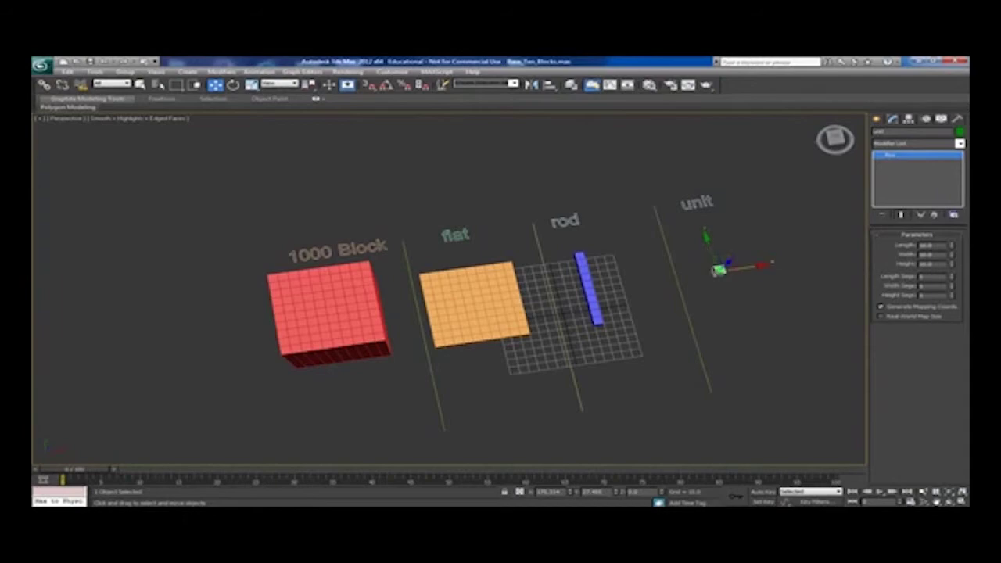